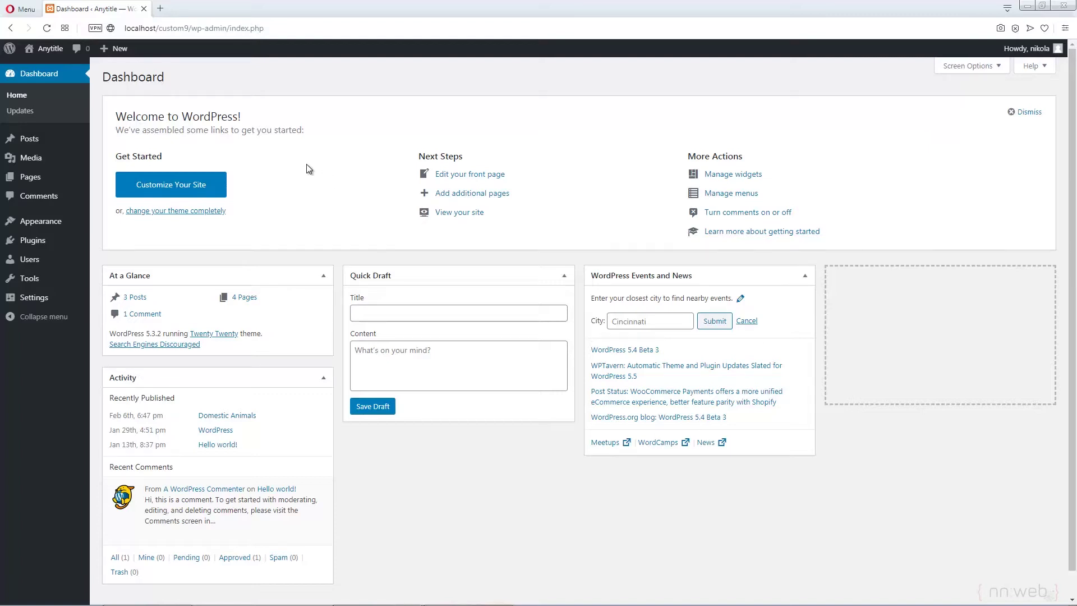
Move the About Us, Blog, Contact and Privacy Policy pages to the trash
{"action": "left_click", "coordinate": [31, 178]}
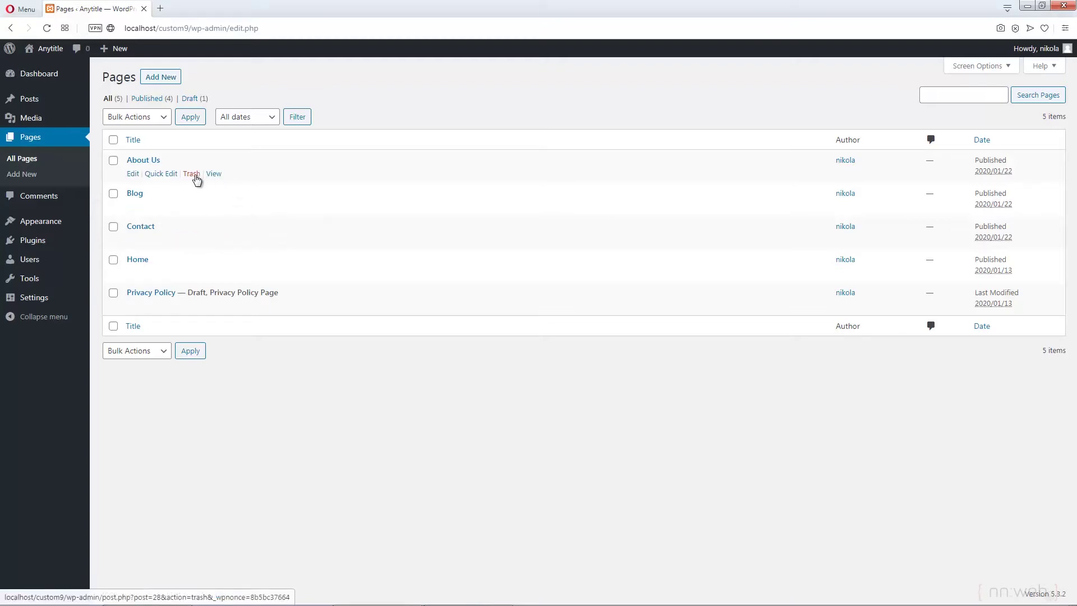
{"action": "left_click", "coordinate": [194, 174]}
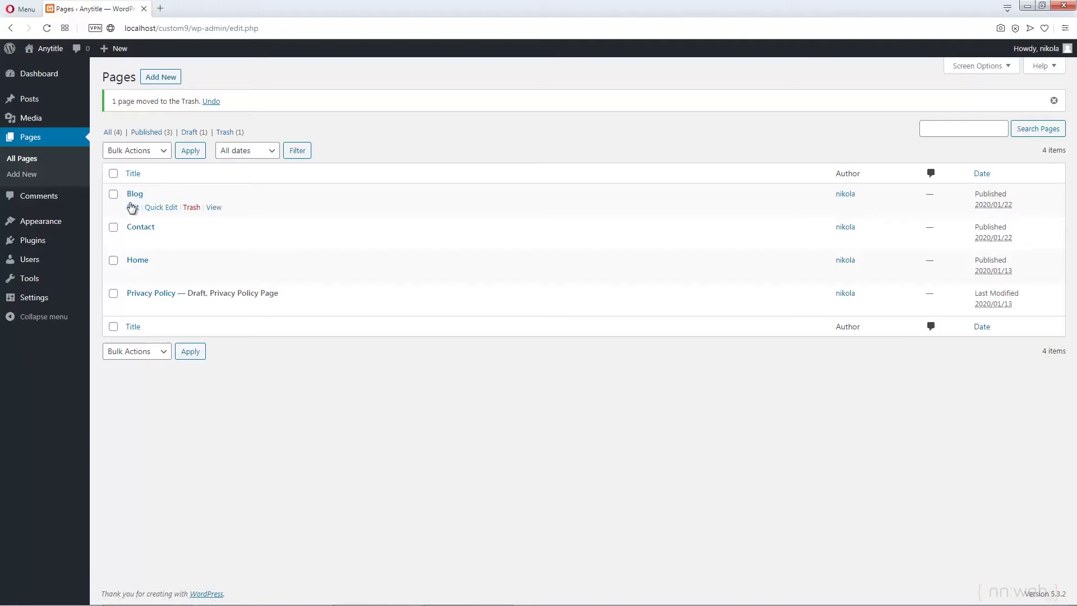
{"action": "left_click", "coordinate": [114, 195]}
{"action": "left_click", "coordinate": [114, 227]}
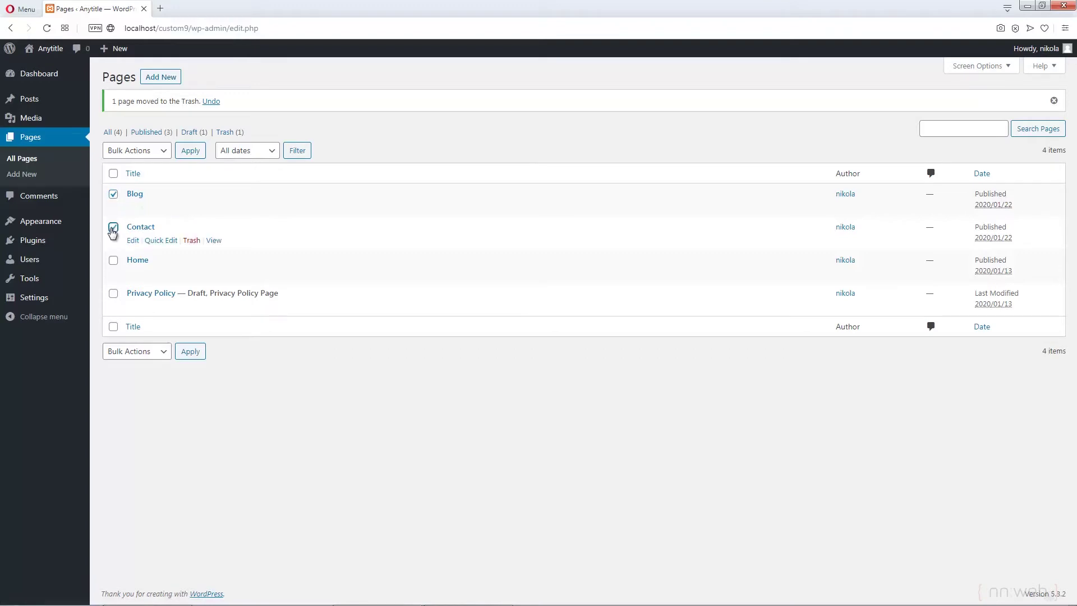
{"action": "left_click", "coordinate": [114, 293]}
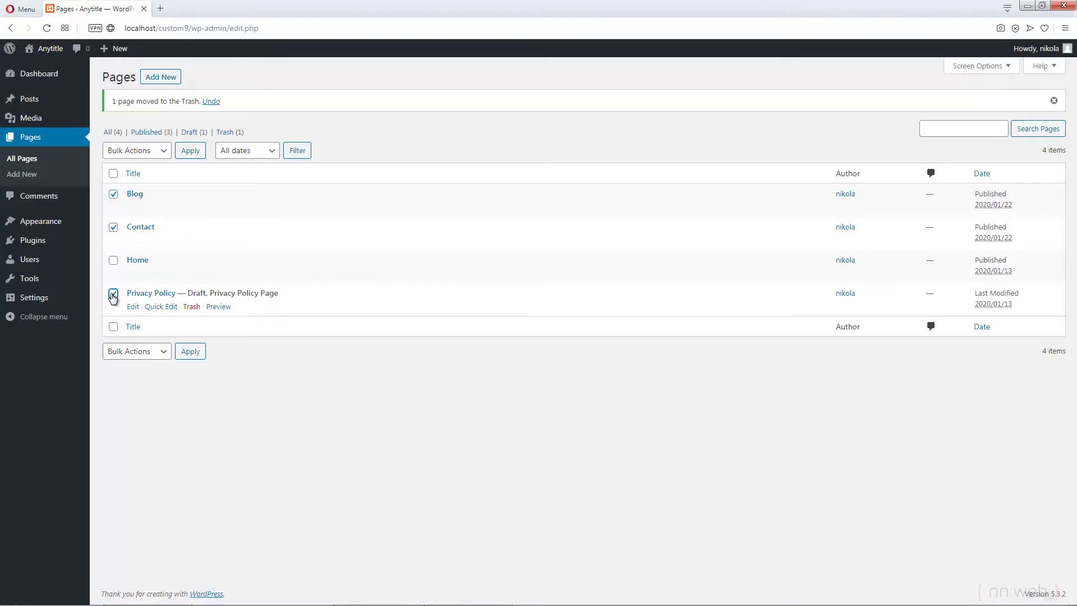
{"action": "left_click", "coordinate": [156, 159]}
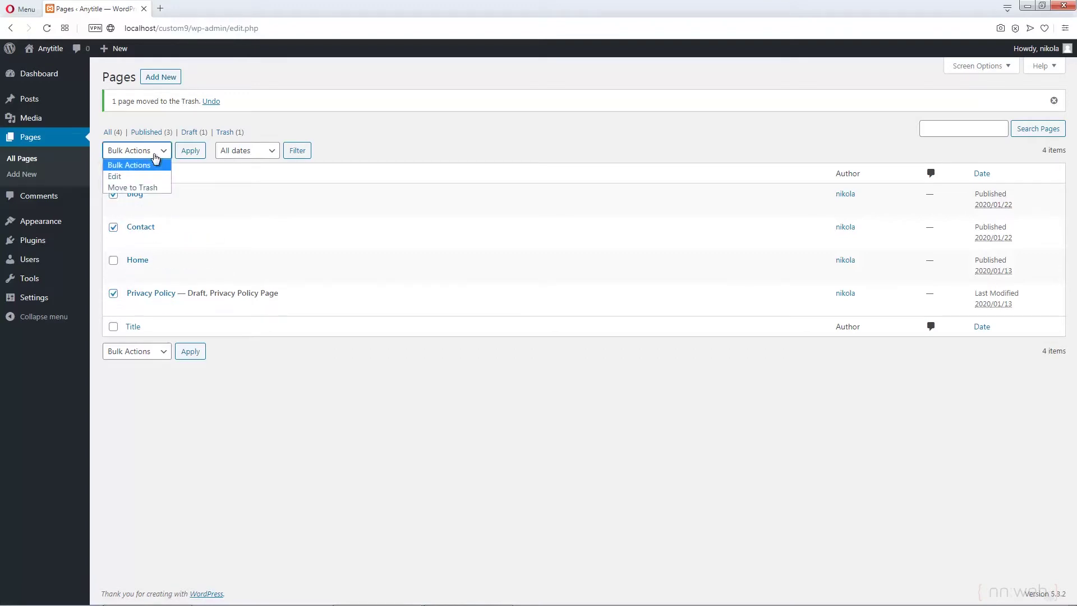
{"action": "left_click", "coordinate": [148, 188]}
{"action": "left_click", "coordinate": [191, 151]}
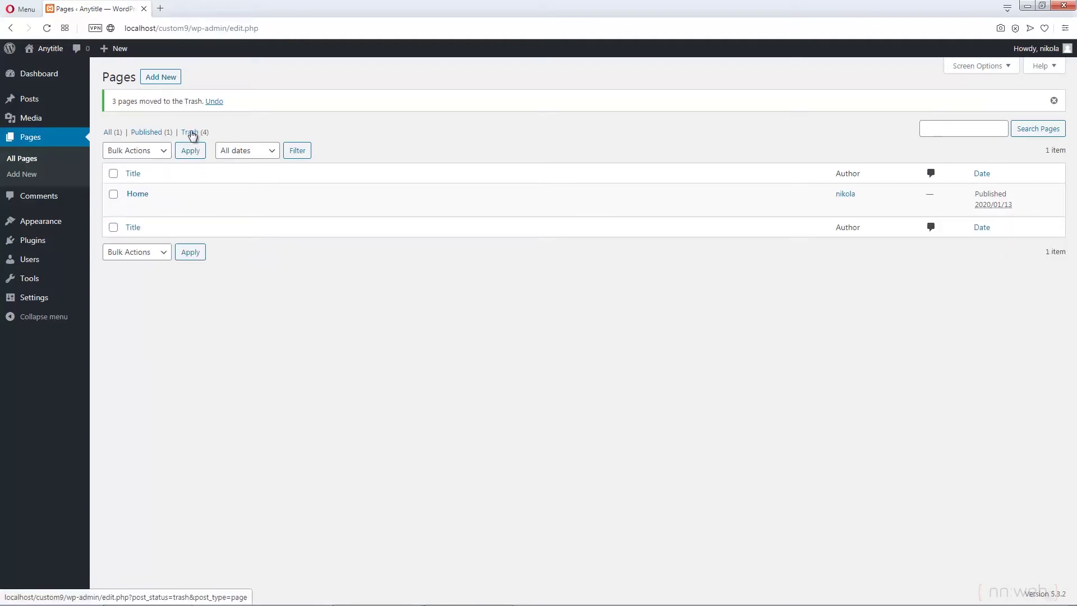
Permanently delete all the pages in the trash
{"action": "left_click", "coordinate": [190, 133]}
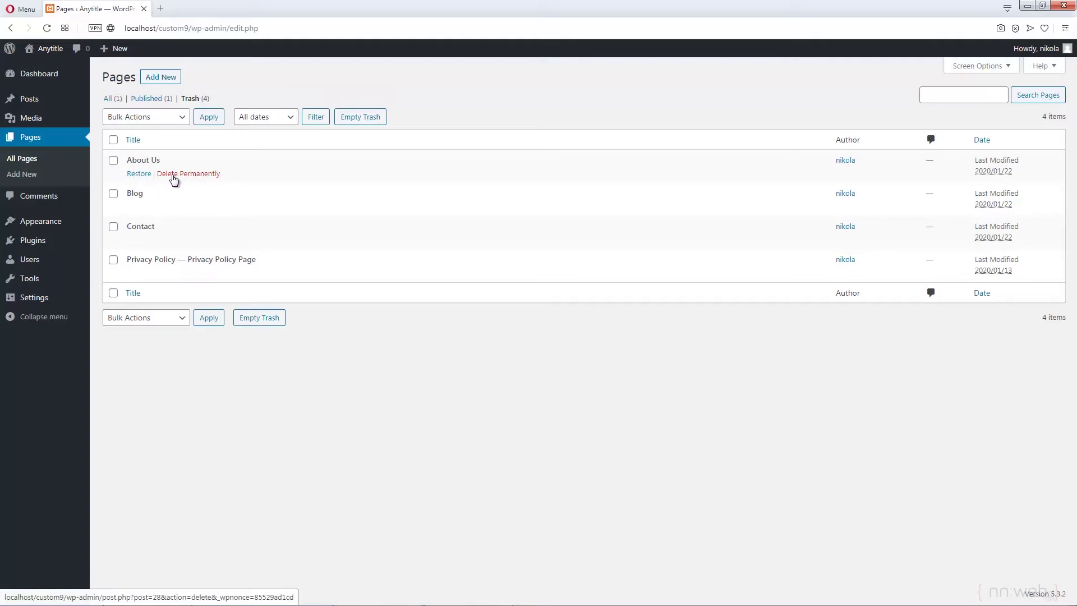
{"action": "left_click", "coordinate": [113, 140]}
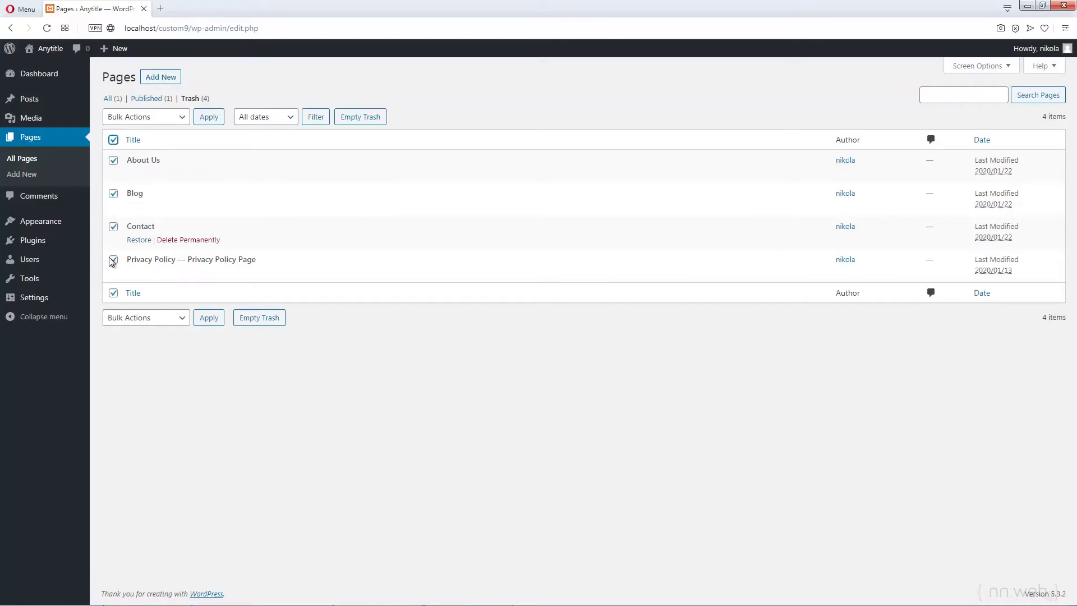
{"action": "left_click", "coordinate": [171, 119]}
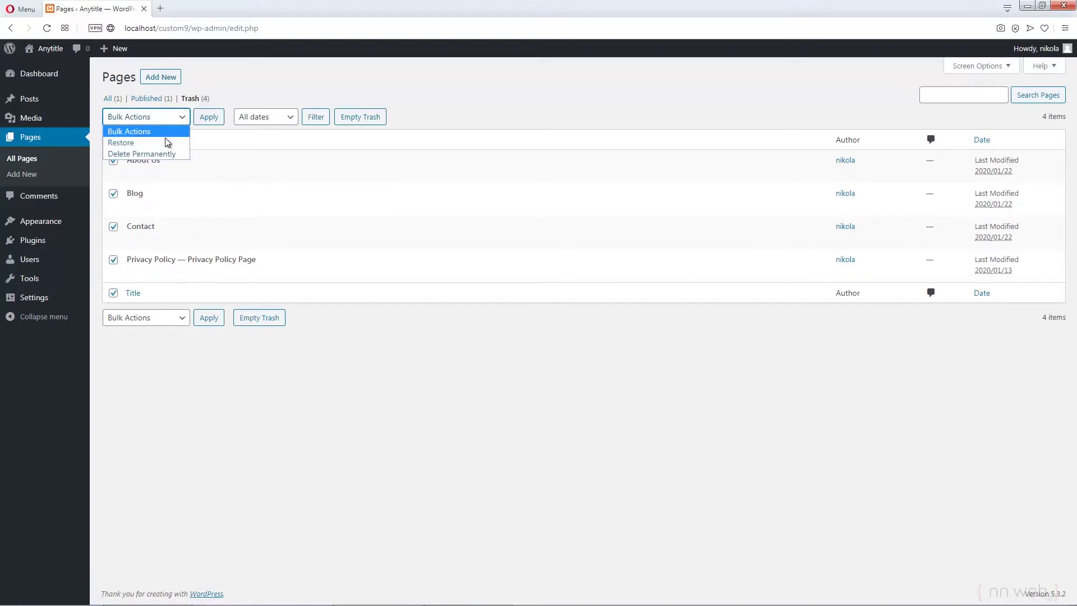
{"action": "left_click", "coordinate": [156, 155]}
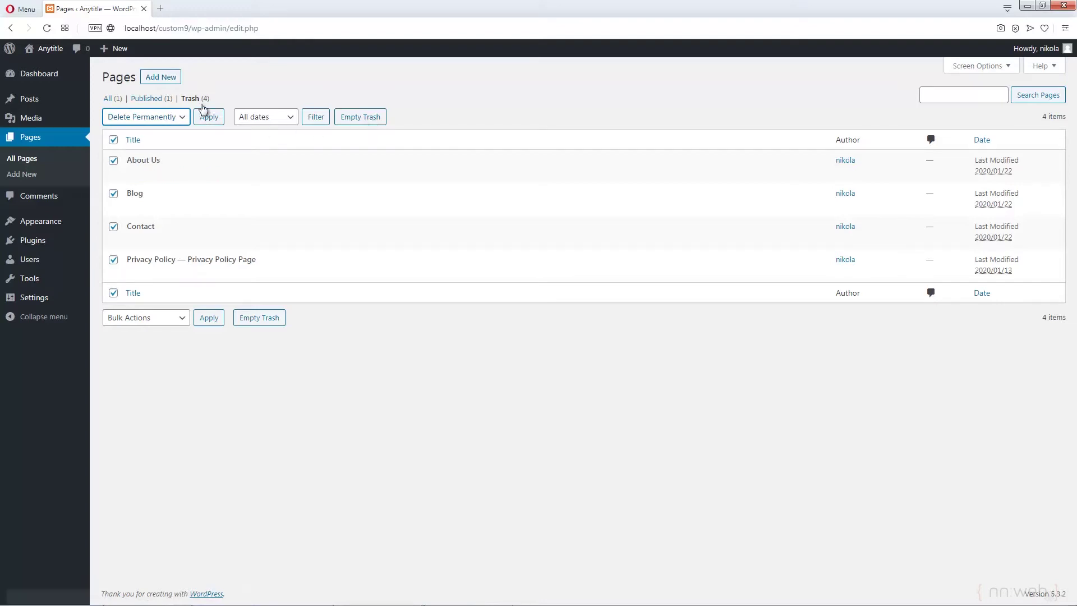
{"action": "left_click", "coordinate": [218, 117]}
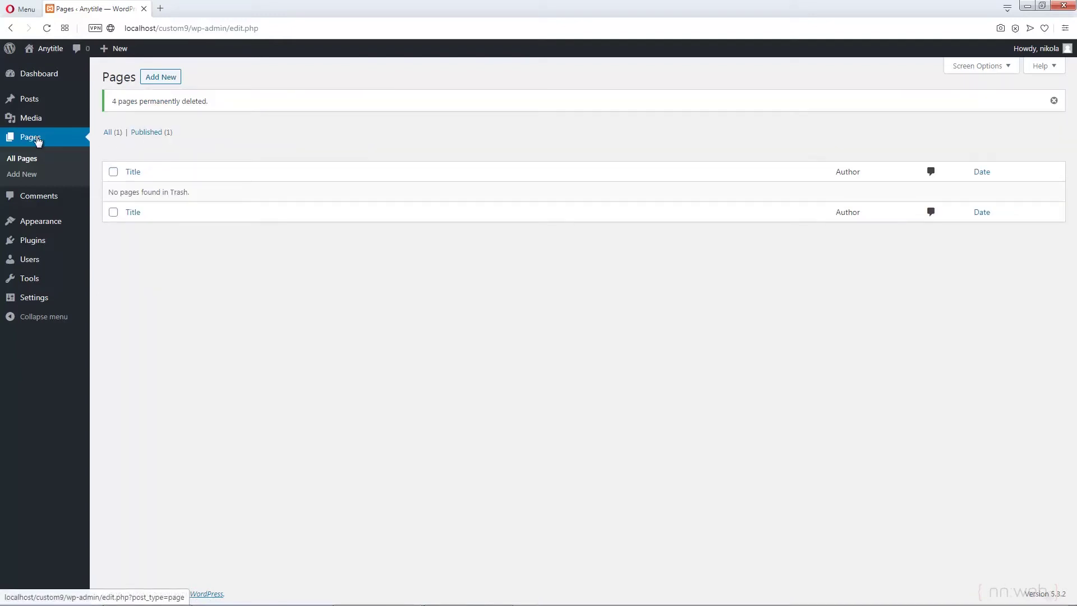
Create a new page and give it the title "About Us"
{"action": "left_click", "coordinate": [156, 133]}
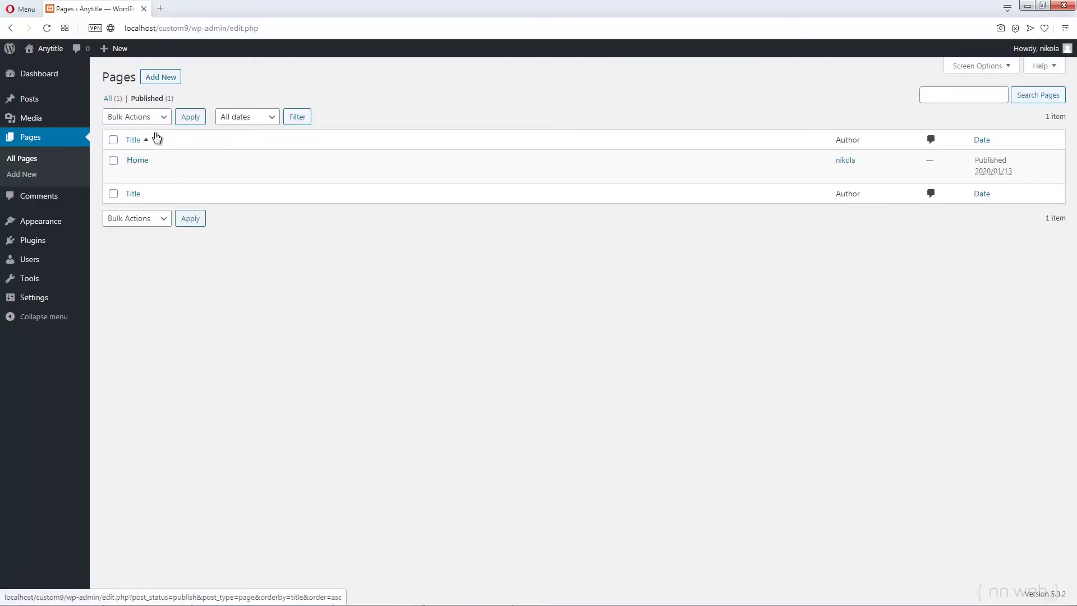
{"action": "left_click", "coordinate": [104, 99]}
{"action": "left_click", "coordinate": [145, 102]}
{"action": "mouse_move", "coordinate": [190, 176]}
{"action": "left_click", "coordinate": [161, 79]}
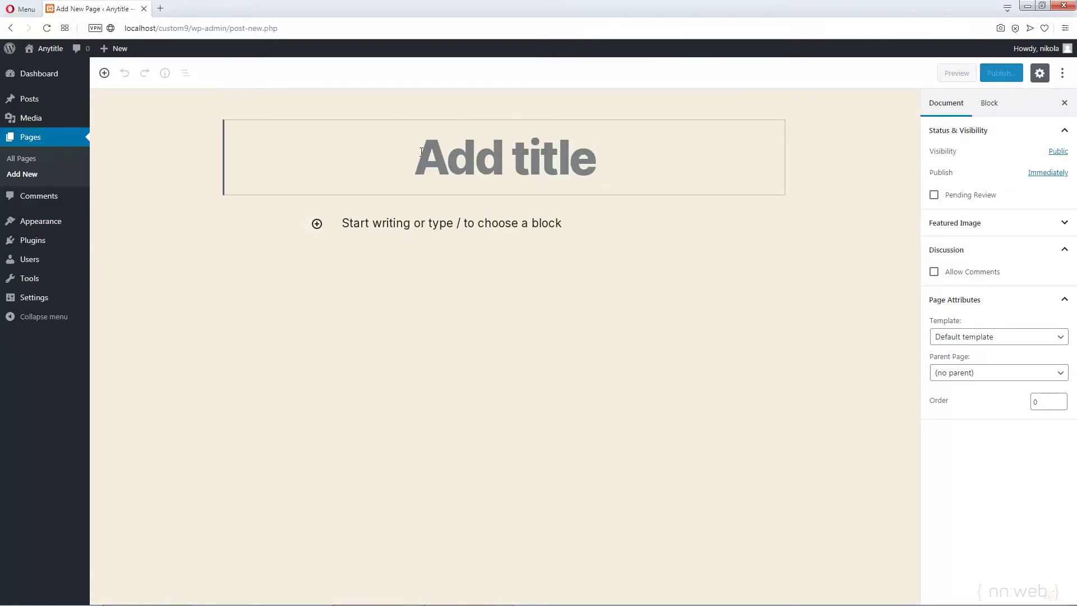
{"action": "type", "text": "Abou"}
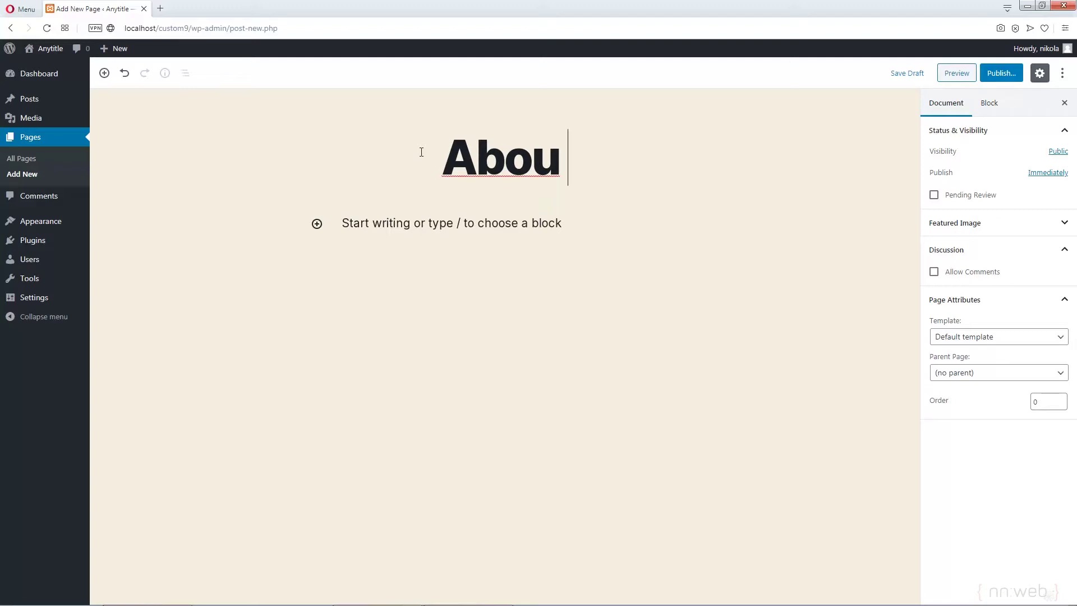
{"action": "type", "text": " t Us"}
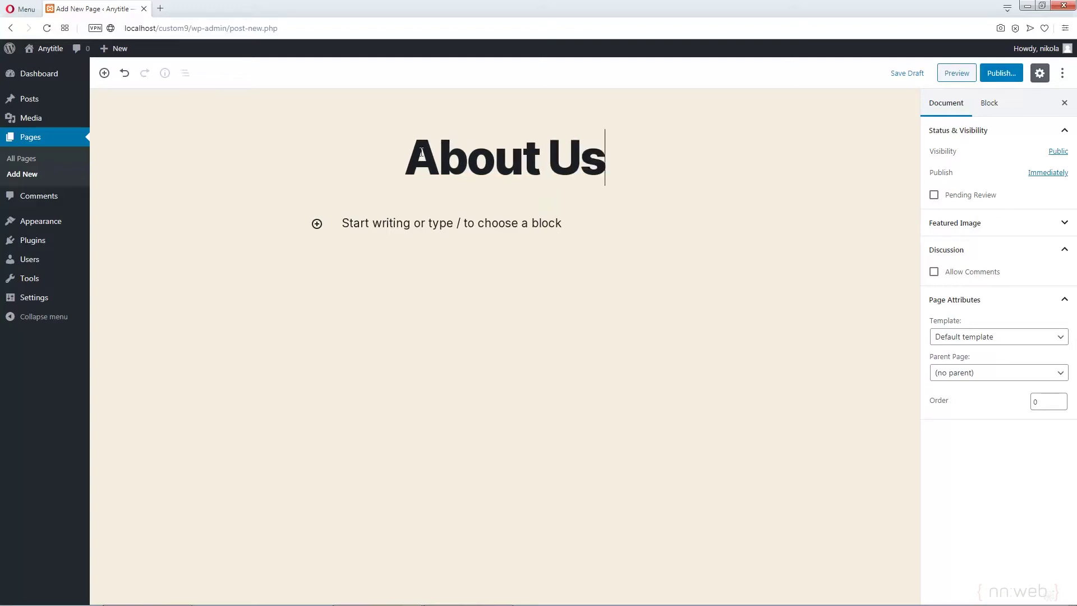
Add a paragraph beginning "We are a small mechanic shop for all cars lover" and offering any part for your machine plus staff advice or any help
{"action": "left_click", "coordinate": [317, 225]}
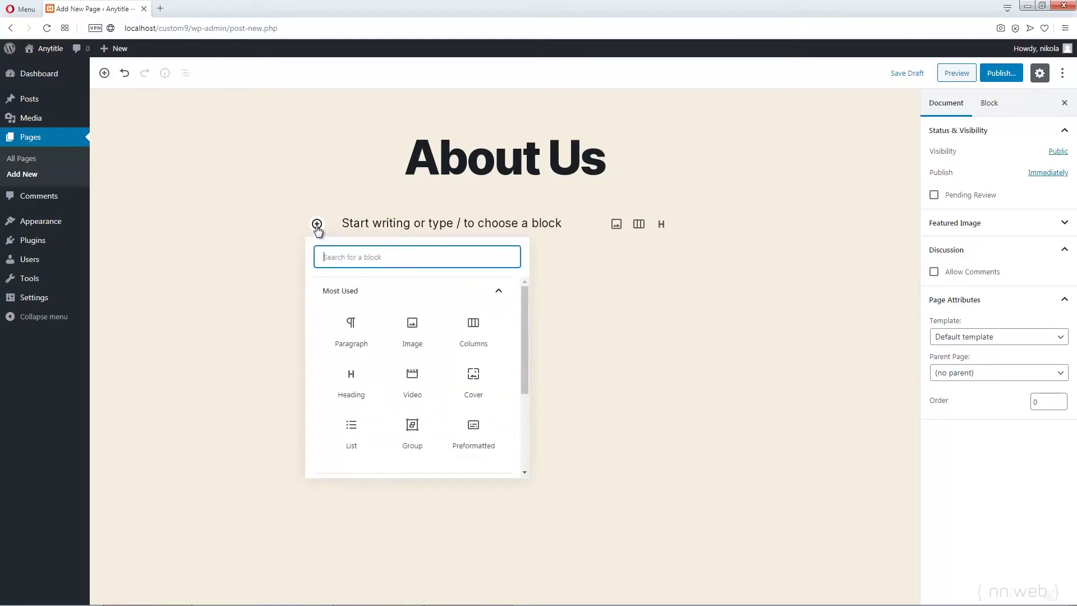
{"action": "left_click", "coordinate": [361, 341]}
{"action": "type", "text": "W"}
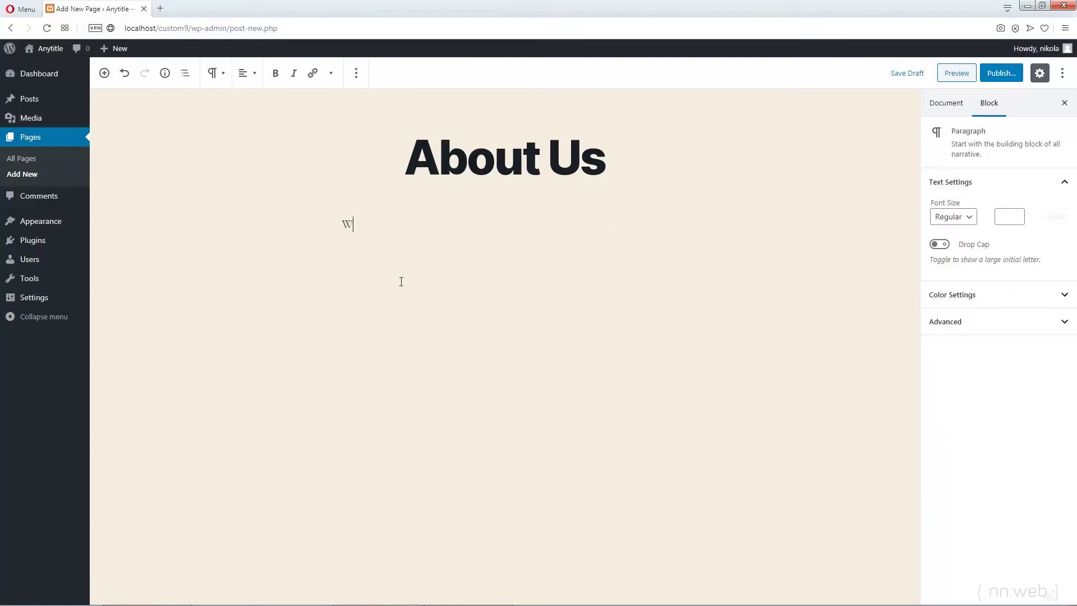
{"action": "key", "text": "BackSpace"}
{"action": "type", "text": "We are a small mechanic shop for all cars lover. Here you can buy any part for your machine, and ask our staff for advice or any help."}
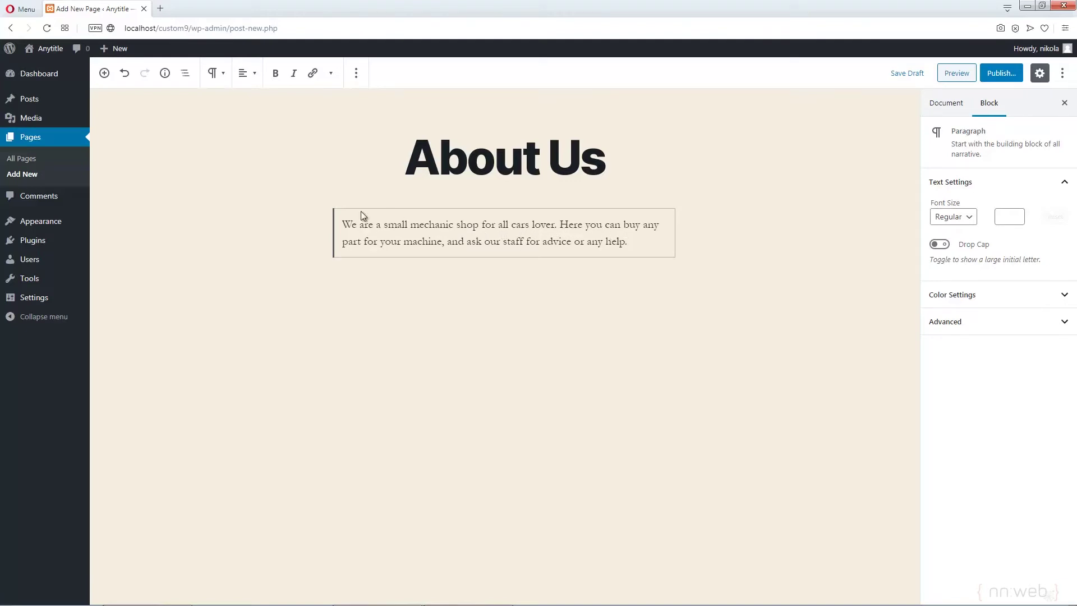
Center the introductory paragraph and make all its text bold
{"action": "left_click", "coordinate": [255, 78]}
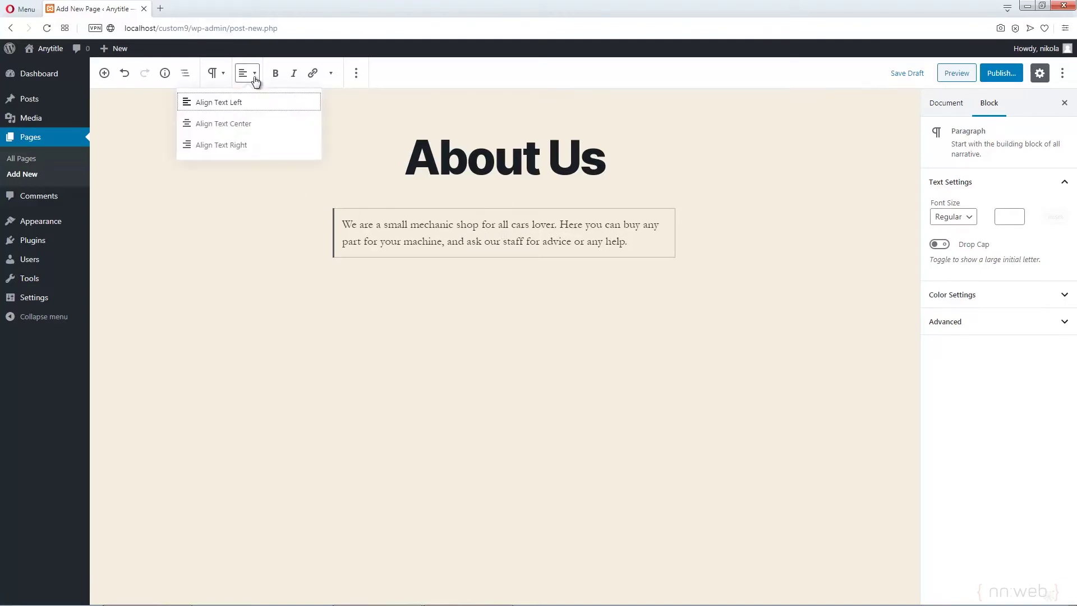
{"action": "left_click", "coordinate": [242, 128]}
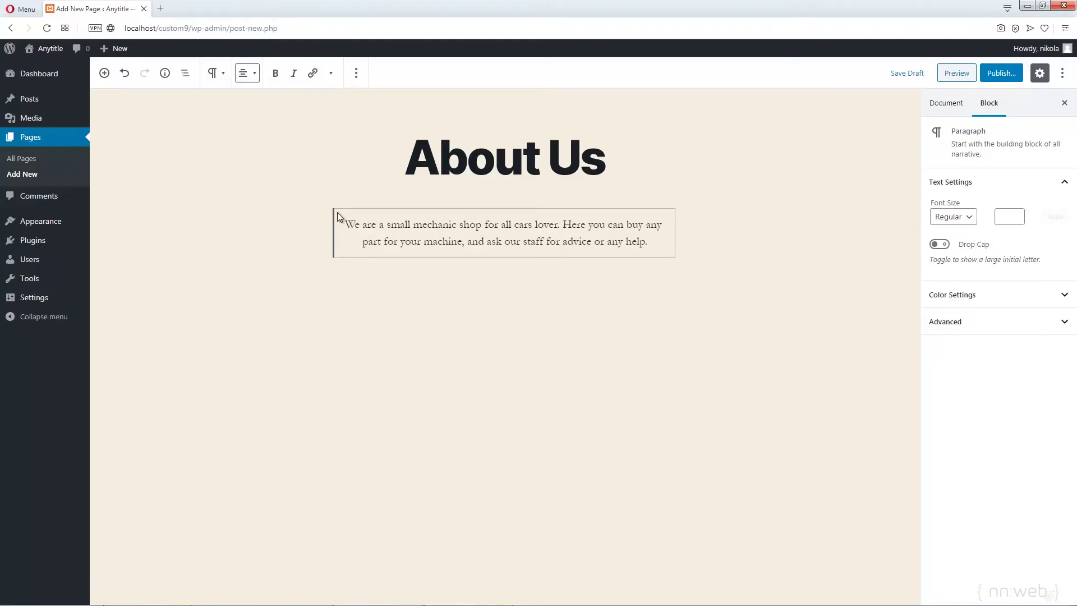
{"action": "left_click_drag", "start_coordinate": [649, 242], "coordinate": [527, 242]}
{"action": "triple_click", "coordinate": [466, 231]}
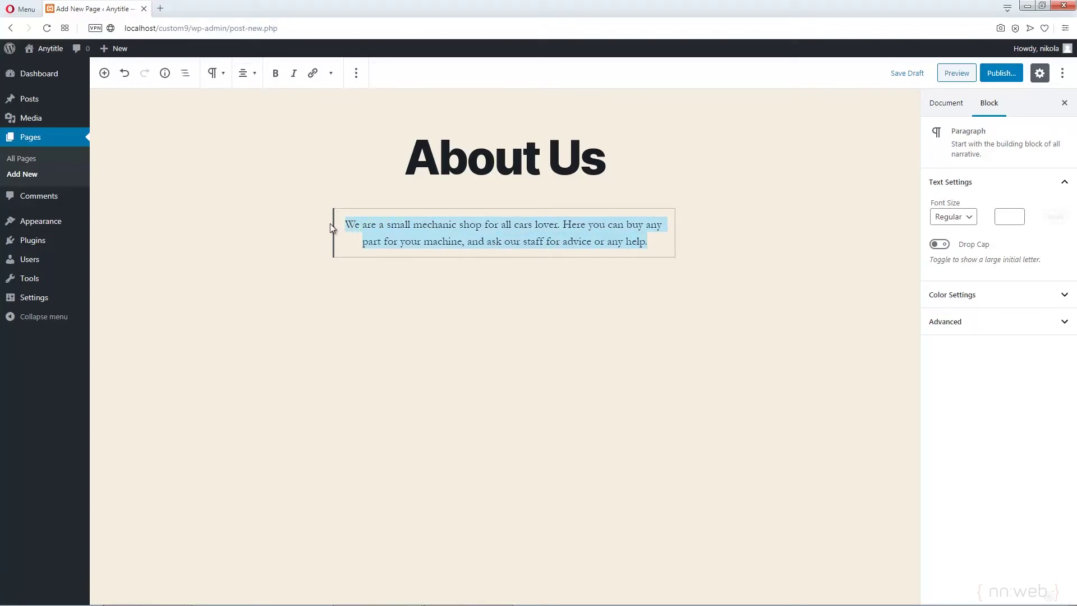
{"action": "left_click", "coordinate": [276, 73]}
{"action": "left_click", "coordinate": [495, 301]}
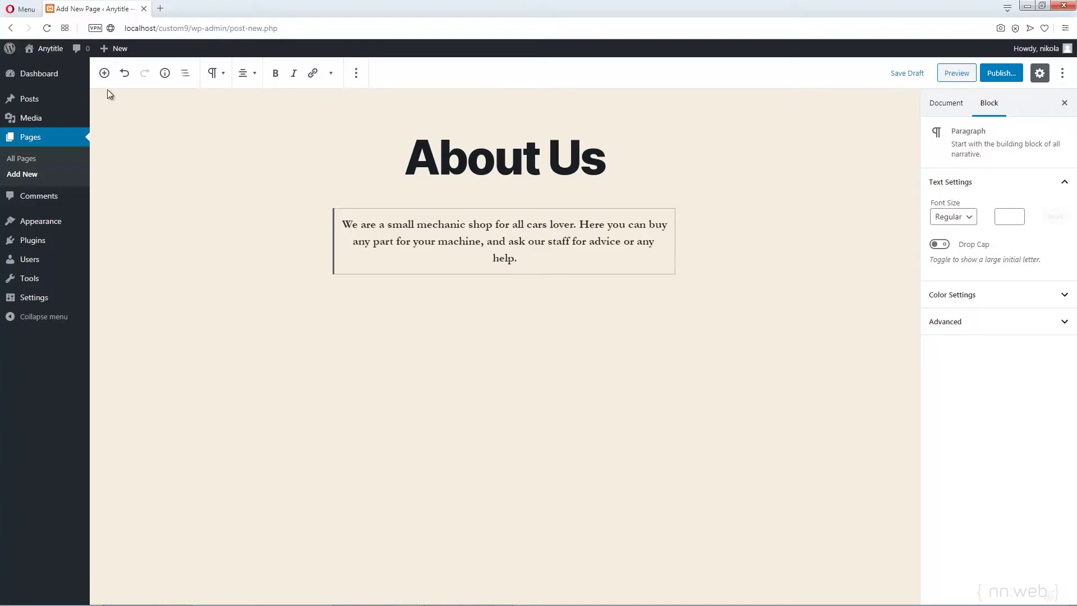
Insert a Columns block below the paragraph with the layout of two equal columns
{"action": "left_click", "coordinate": [105, 74]}
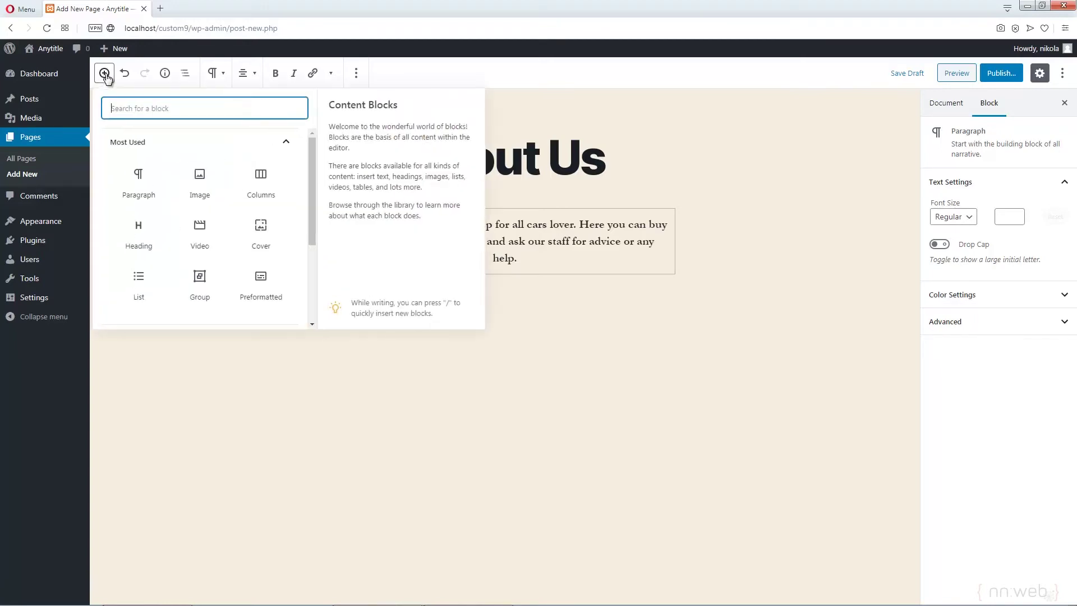
{"action": "left_click", "coordinate": [261, 182]}
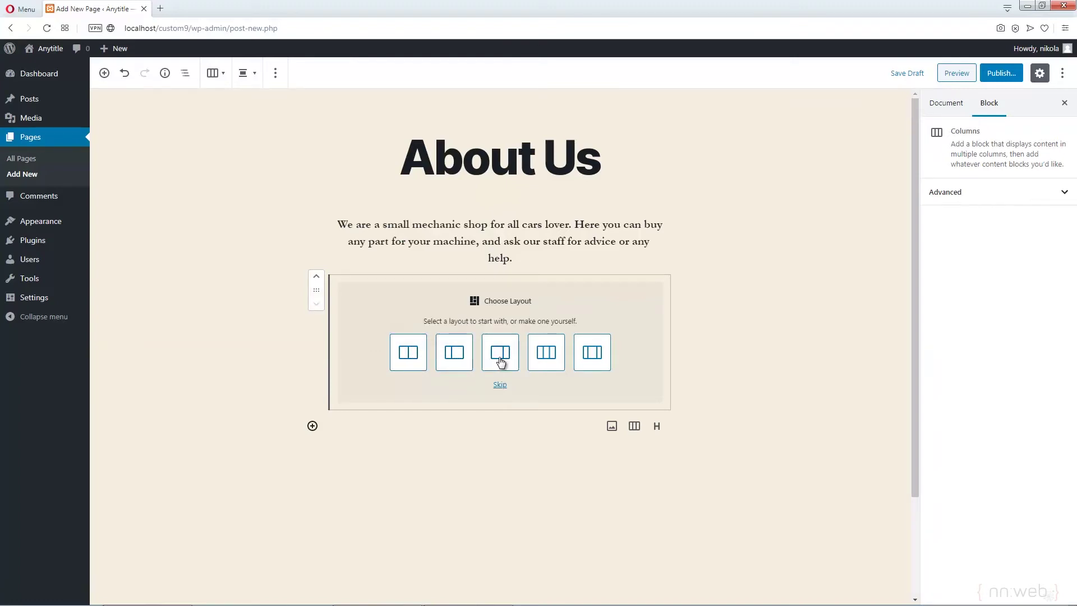
{"action": "left_click", "coordinate": [406, 351]}
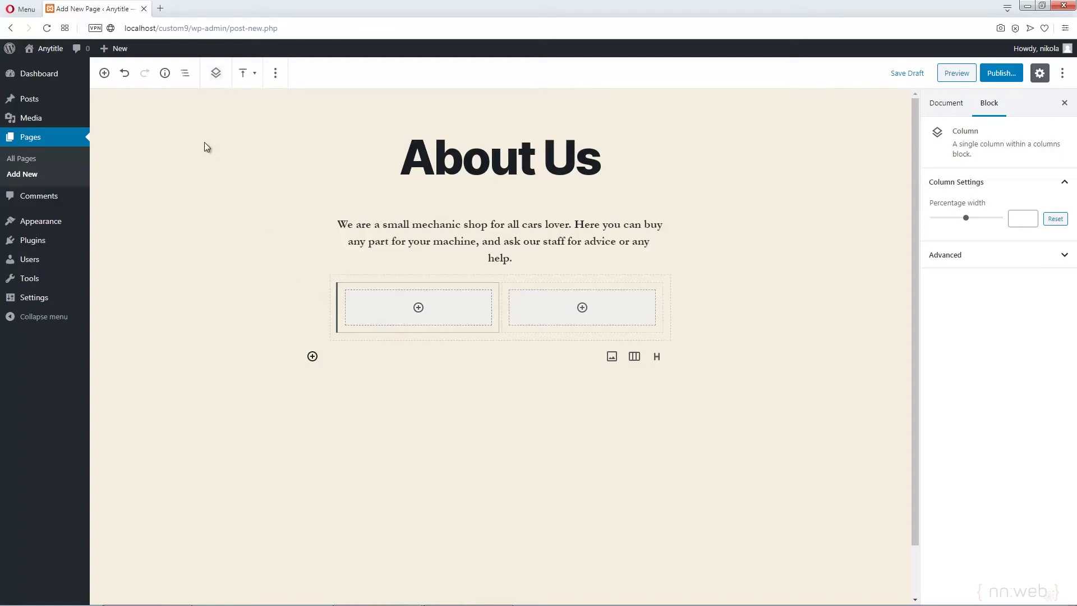
Examine the block hierarchy by selecting the parent Columns block and each of its two columns in turn
{"action": "left_click", "coordinate": [186, 74]}
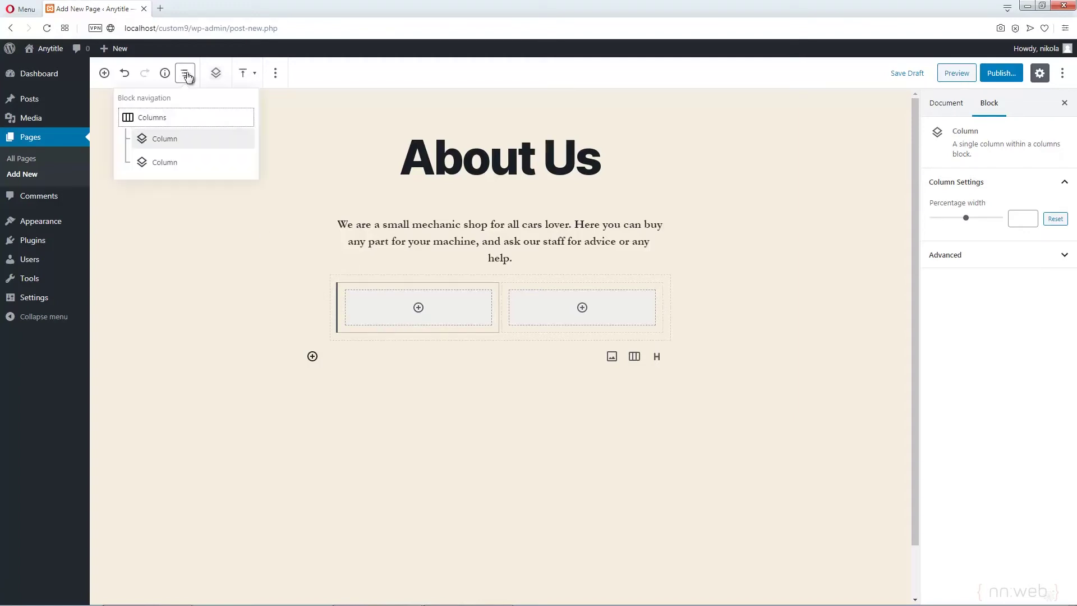
{"action": "left_click", "coordinate": [160, 119]}
{"action": "left_click", "coordinate": [187, 75]}
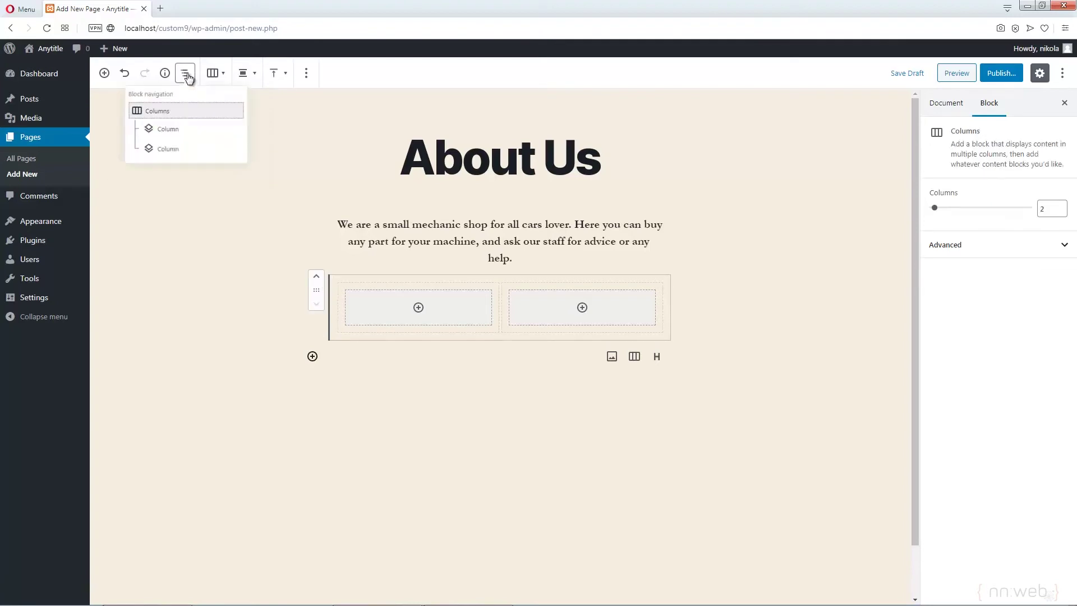
{"action": "left_click", "coordinate": [164, 130]}
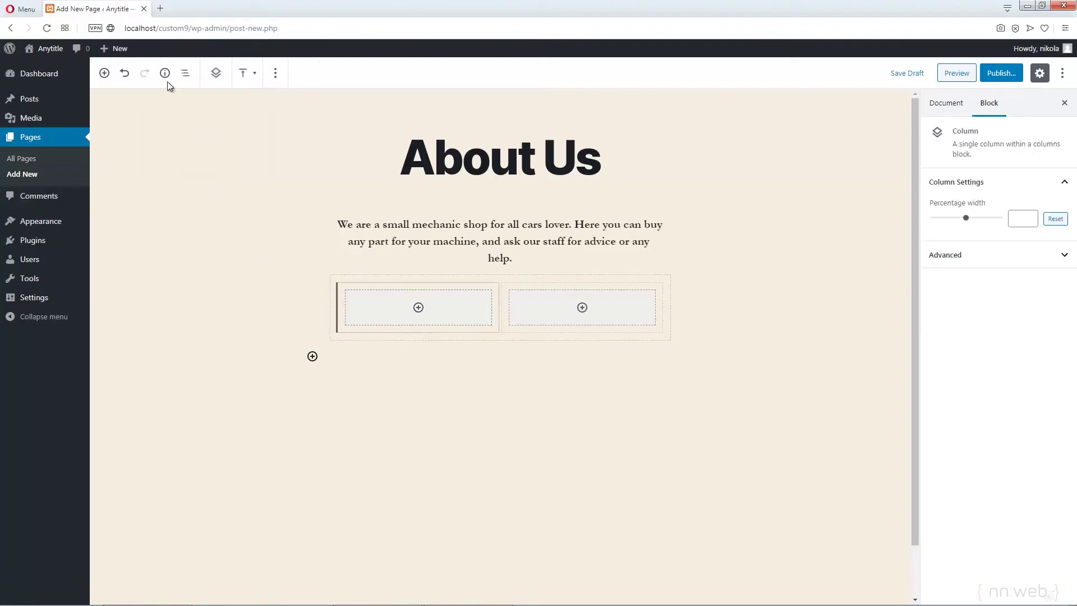
{"action": "left_click", "coordinate": [186, 73]}
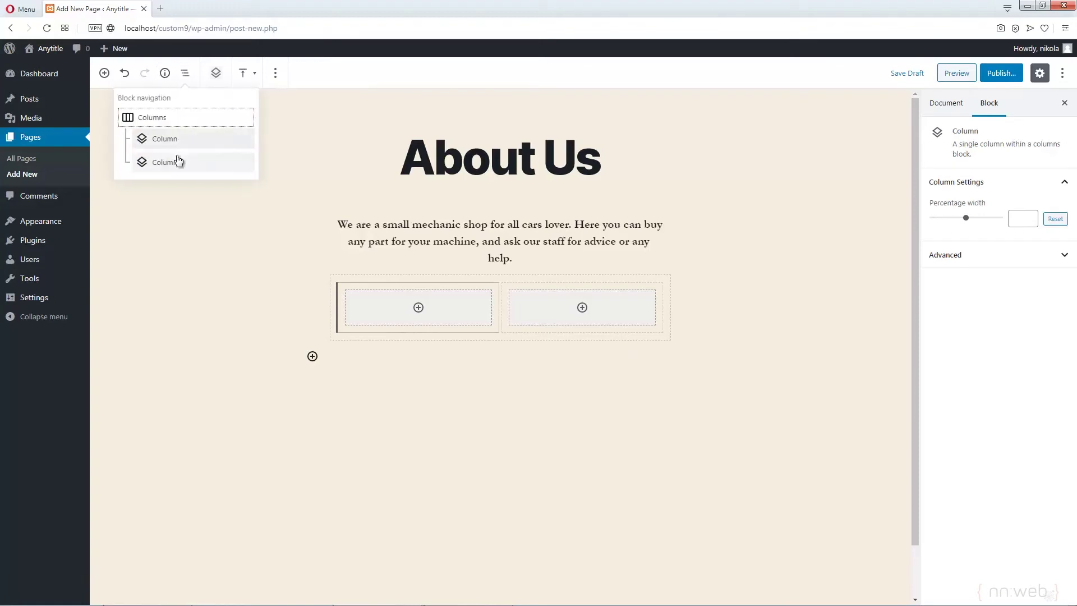
{"action": "left_click", "coordinate": [178, 161]}
Select the parent Columns block and set its alignment to Wide Width
{"action": "left_click", "coordinate": [185, 73]}
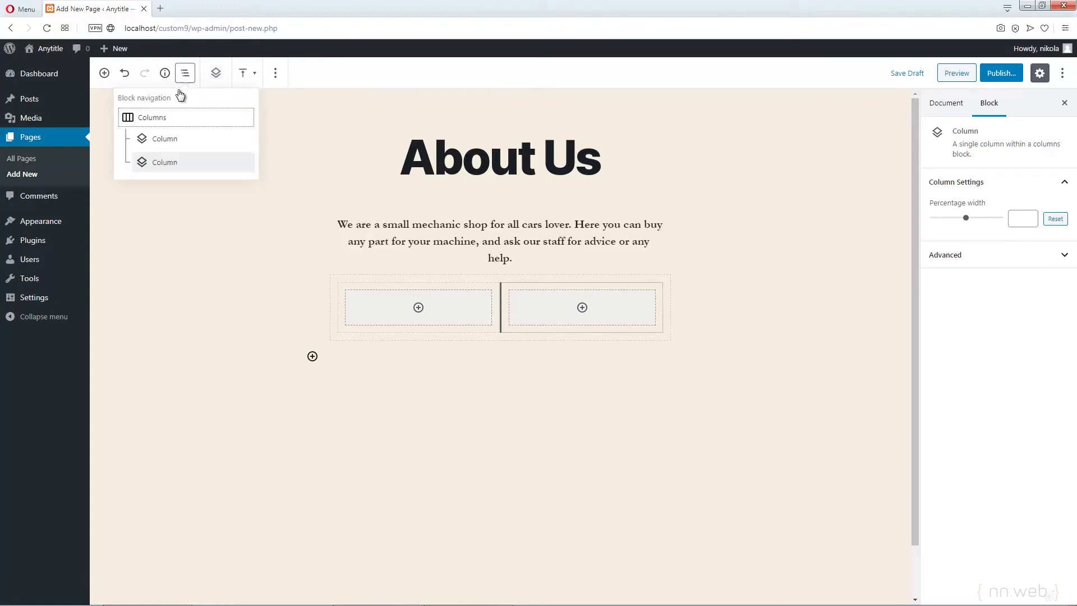
{"action": "left_click", "coordinate": [175, 120]}
{"action": "left_click", "coordinate": [253, 76]}
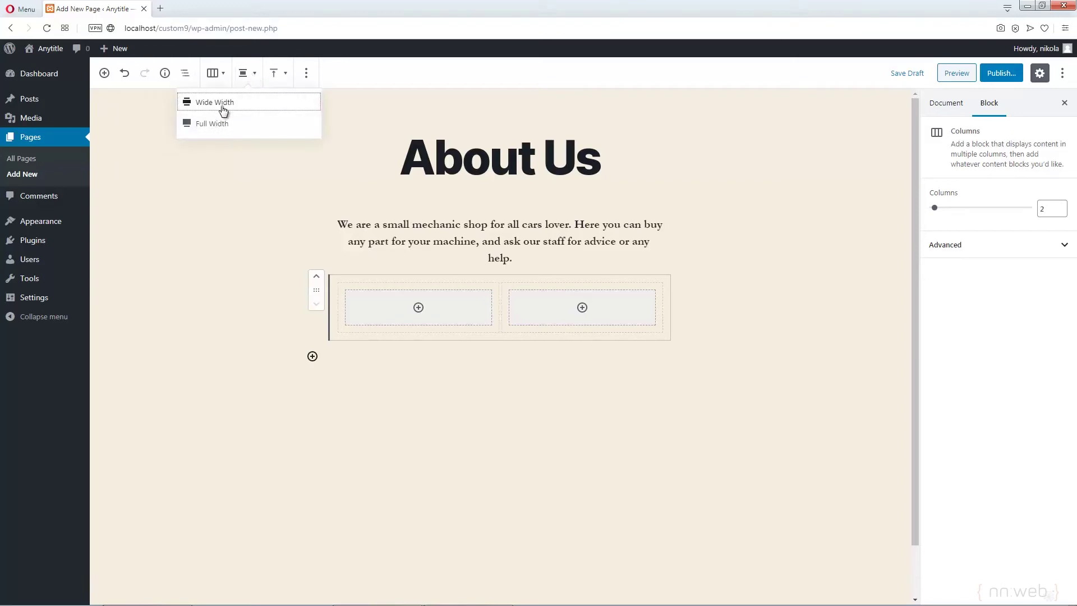
{"action": "left_click", "coordinate": [221, 103]}
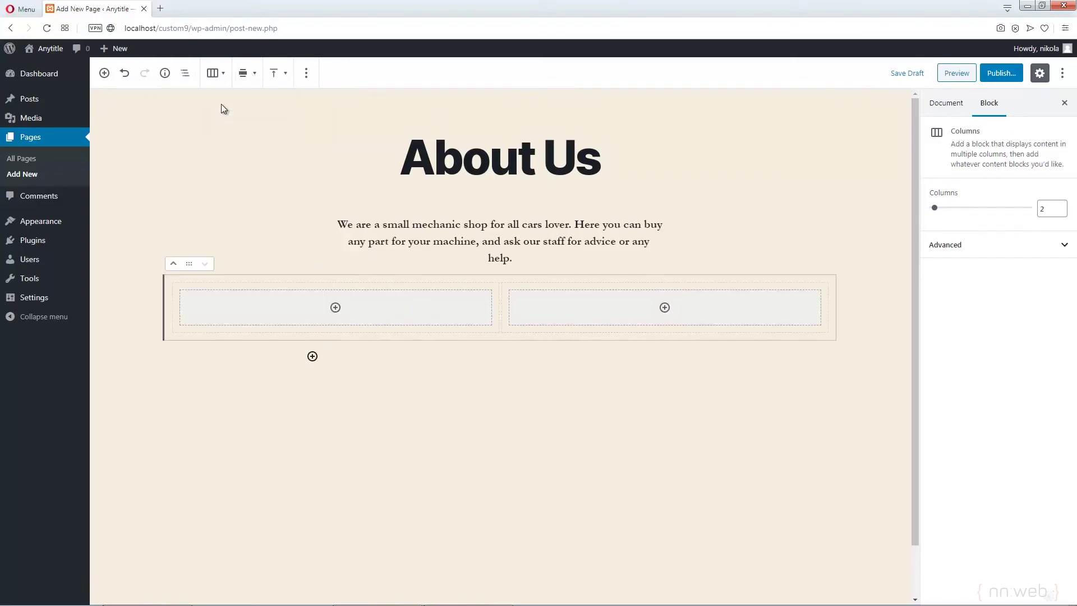
Insert an Image block in the first column using the black-and-white car picture from the media library
{"action": "left_click", "coordinate": [335, 317]}
{"action": "left_click", "coordinate": [336, 308]}
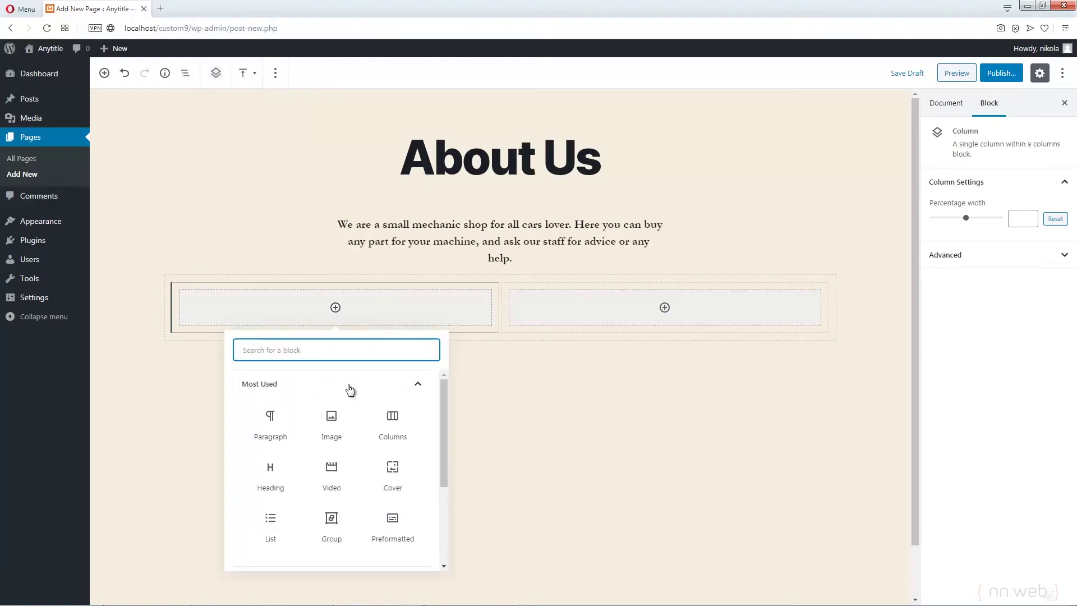
{"action": "left_click", "coordinate": [342, 423]}
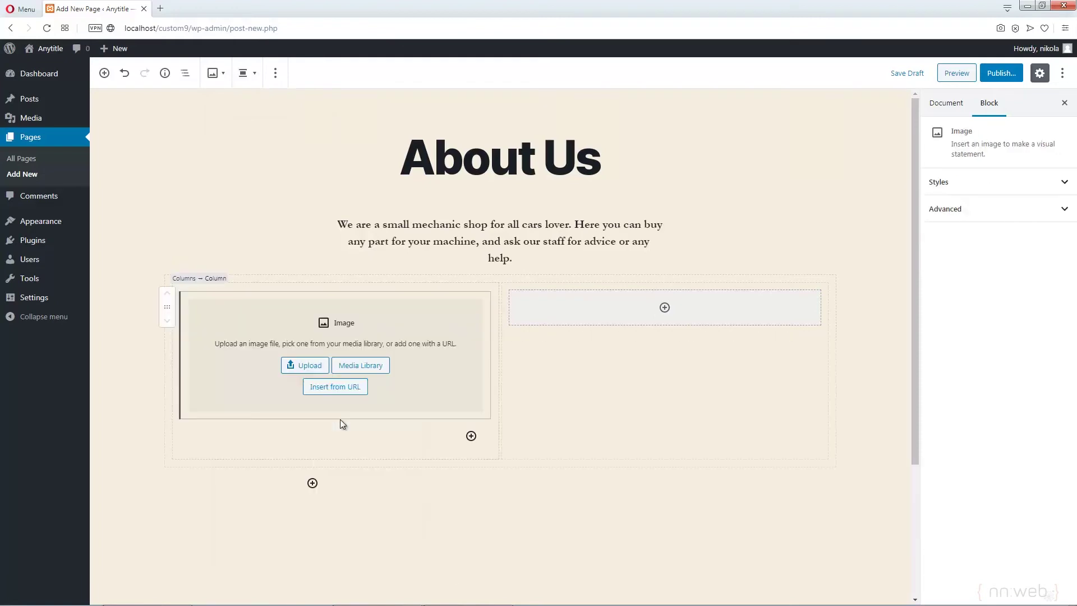
{"action": "left_click", "coordinate": [360, 369]}
{"action": "left_click", "coordinate": [73, 188]}
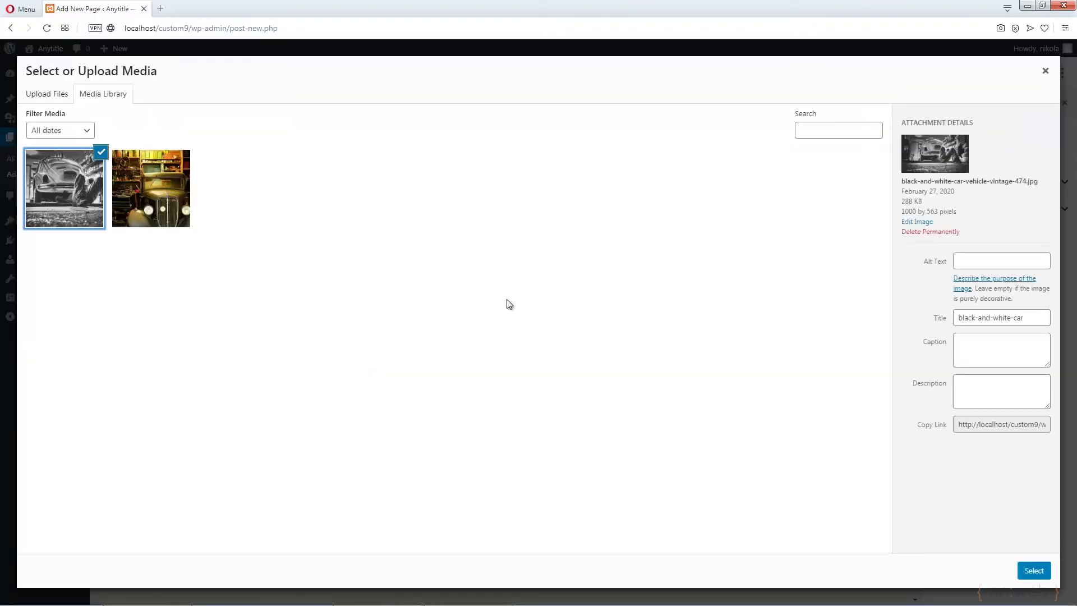
{"action": "left_click", "coordinate": [1030, 570]}
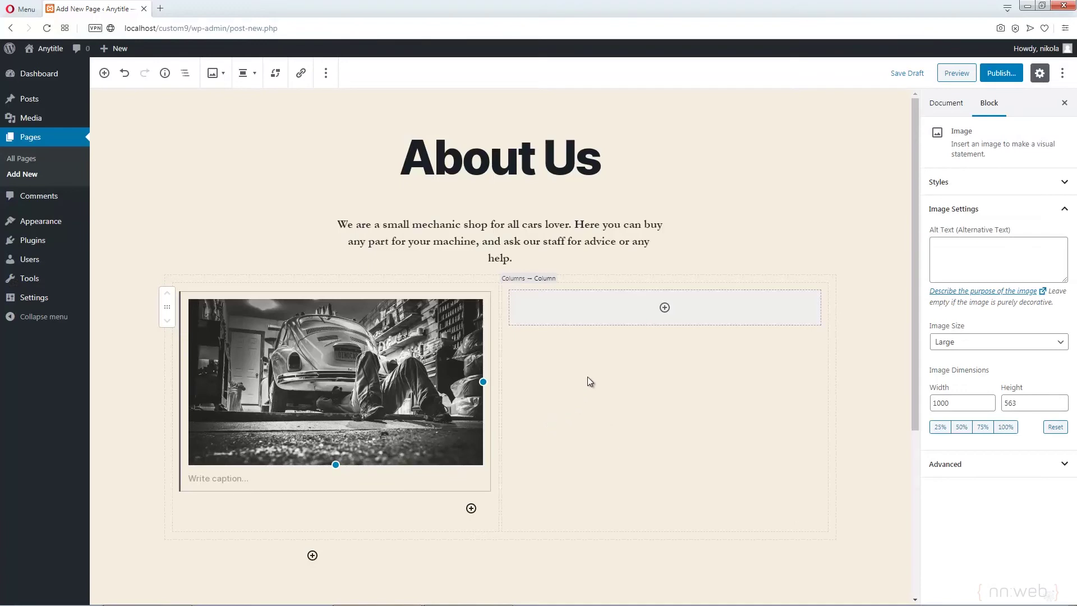
Insert an Image block in the second column using the color photo of the vintage car from the media library
{"action": "left_click", "coordinate": [666, 310]}
{"action": "left_click", "coordinate": [666, 310]}
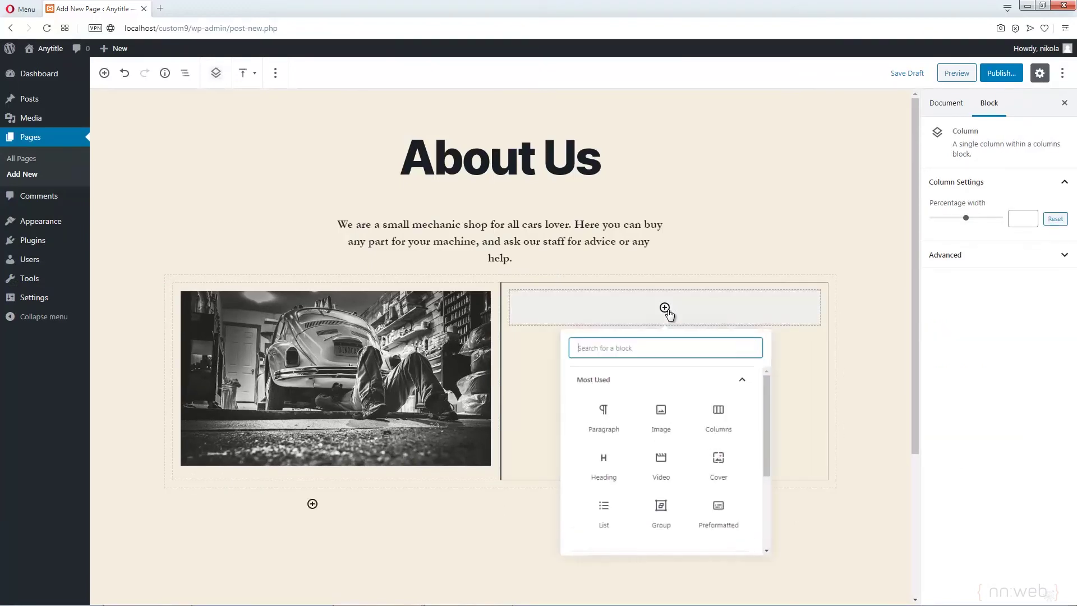
{"action": "left_click", "coordinate": [664, 418]}
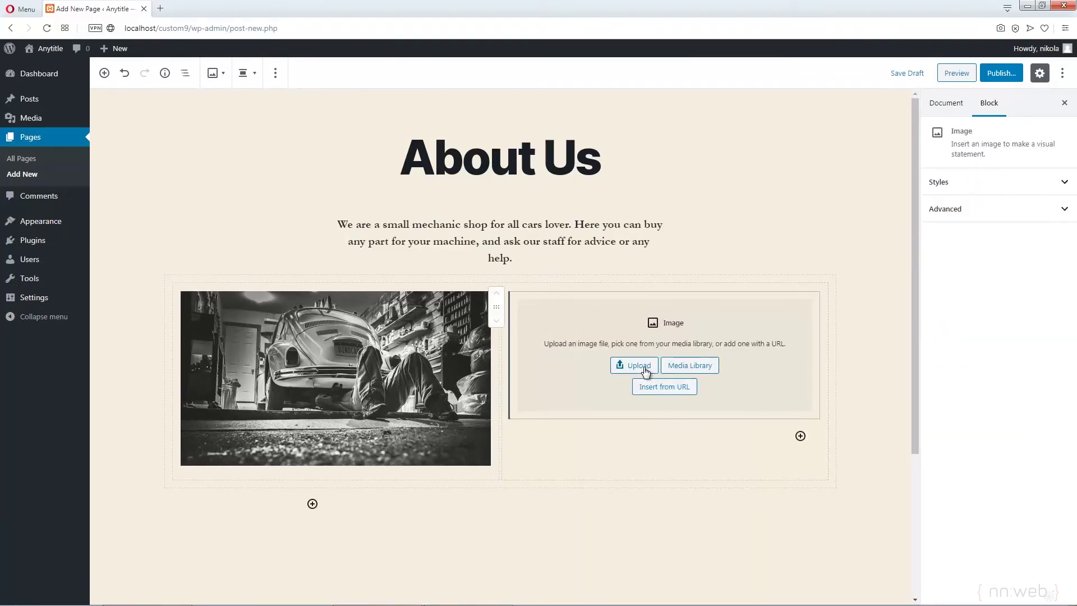
{"action": "left_click", "coordinate": [690, 366]}
{"action": "left_click", "coordinate": [160, 183]}
{"action": "left_click", "coordinate": [1032, 570]}
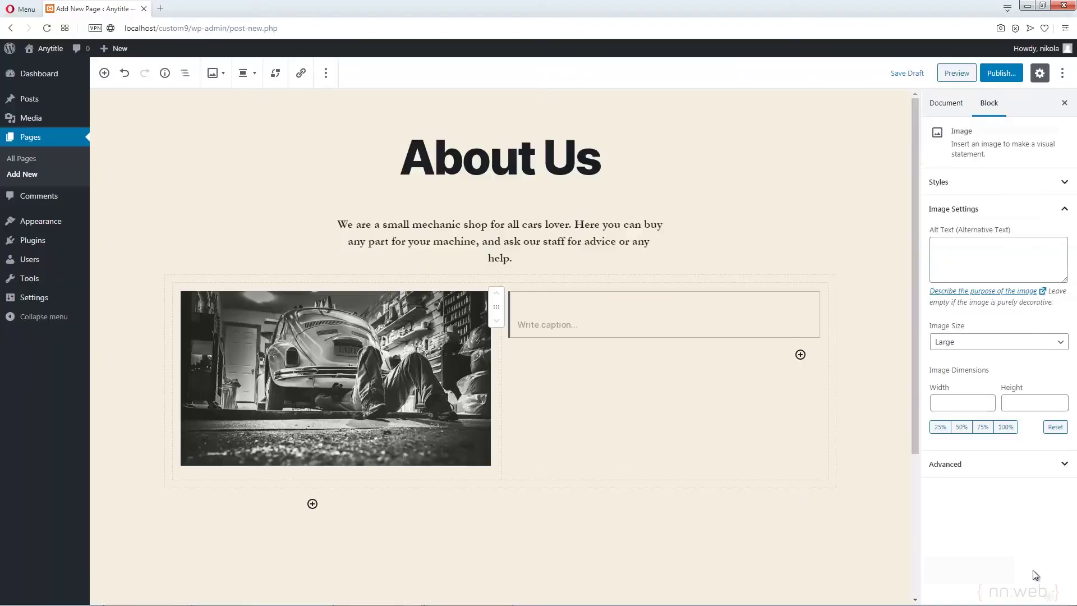
Preview the About Us page and check the paragraph and the two images below it
{"action": "triple_click", "coordinate": [495, 224]}
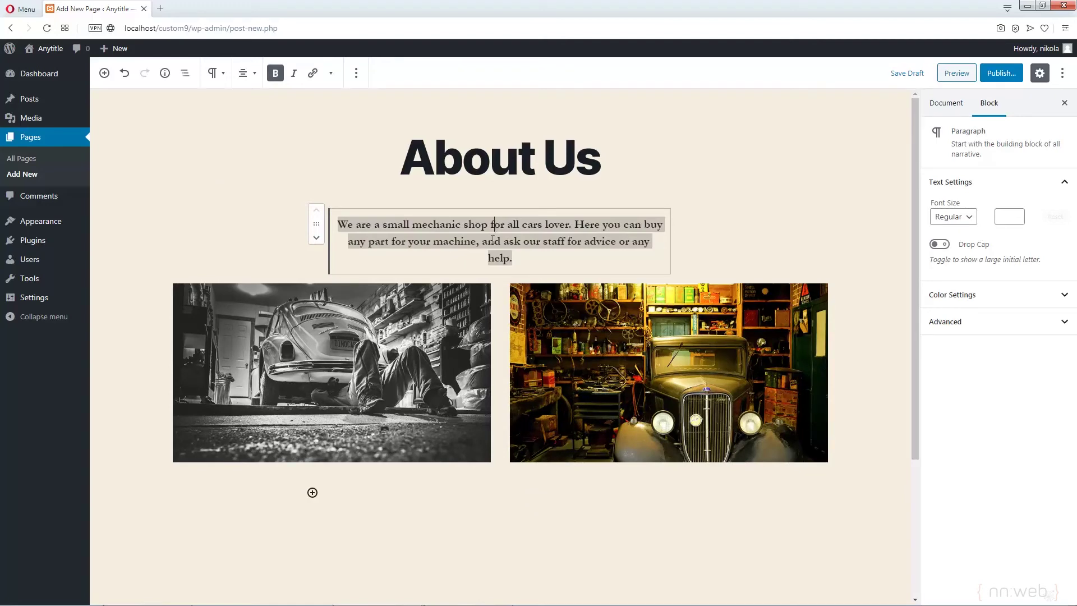
{"action": "left_click", "coordinate": [797, 135]}
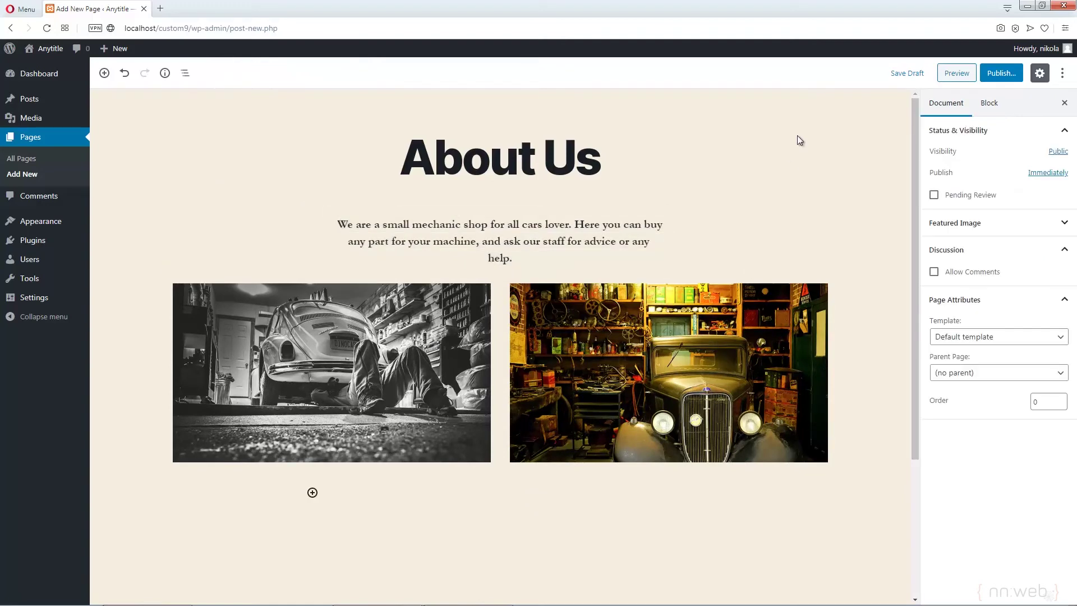
{"action": "left_click", "coordinate": [957, 74]}
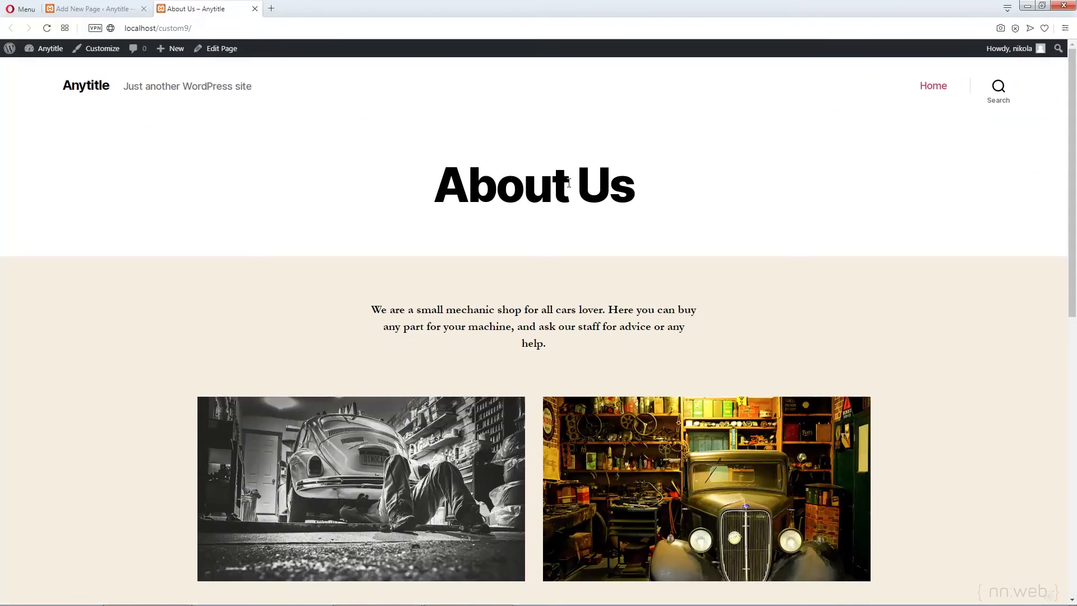
{"action": "scroll", "coordinate": [569, 183], "scroll_direction": "down", "scroll_amount": 2}
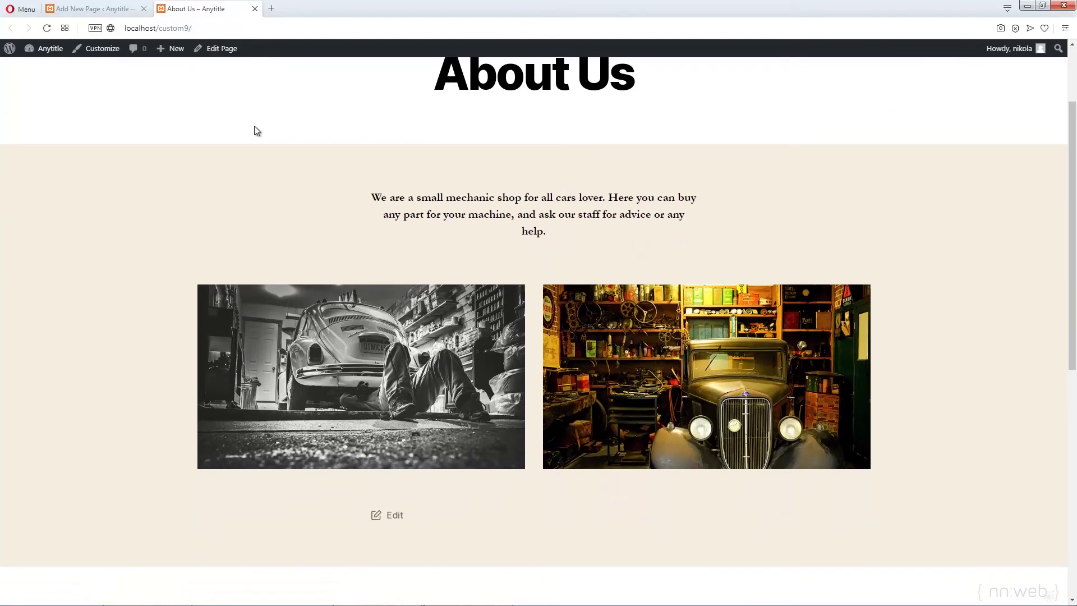
Return to the page editor and examine the page's featured image setting and the available template options
{"action": "left_click", "coordinate": [109, 12]}
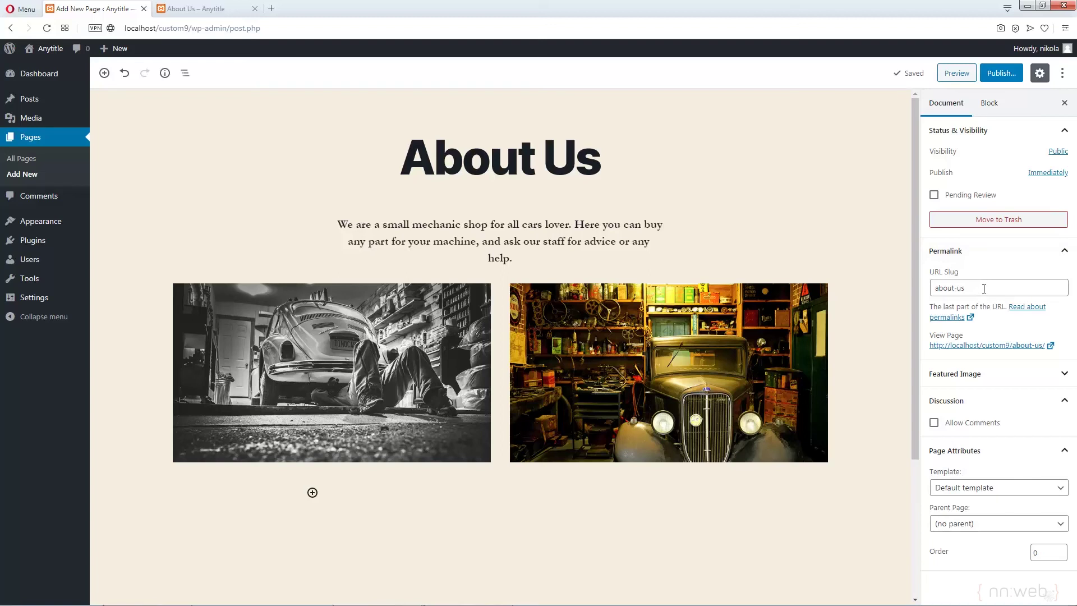
{"action": "left_click", "coordinate": [997, 380]}
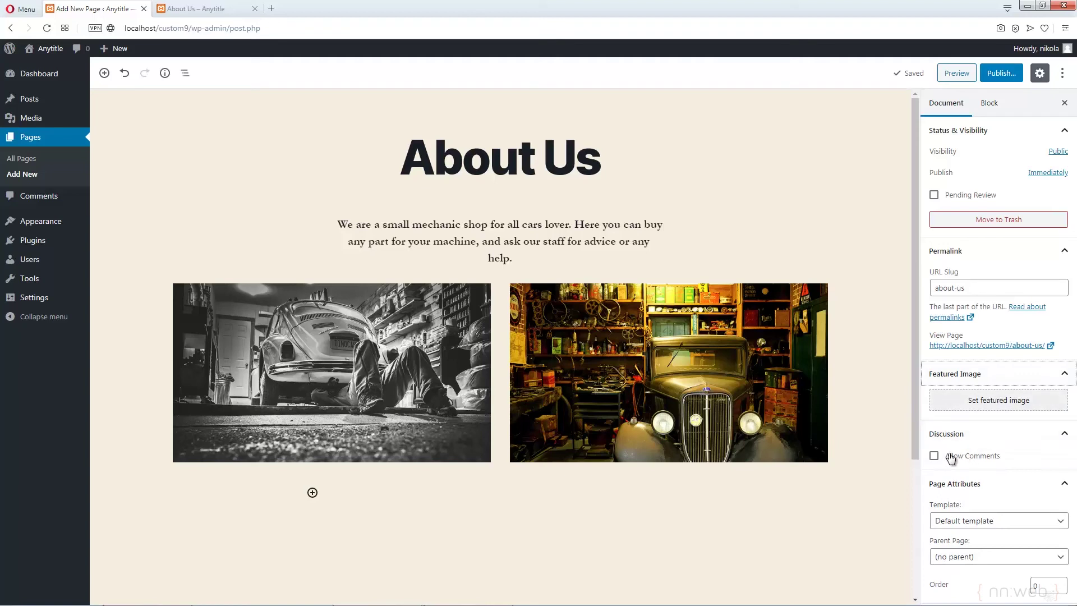
{"action": "left_click", "coordinate": [999, 522]}
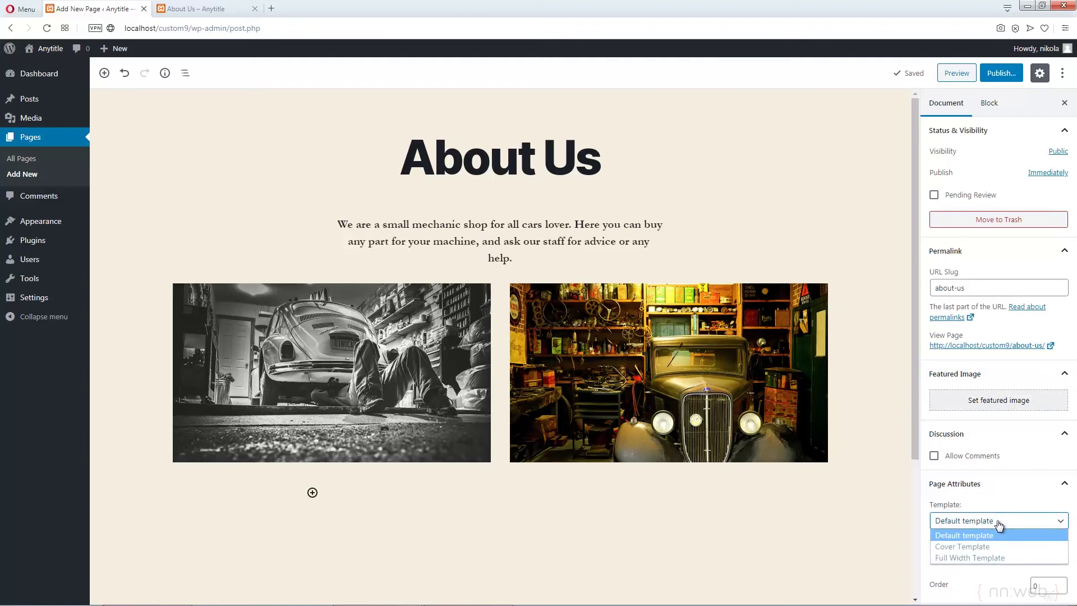
{"action": "left_click", "coordinate": [991, 524]}
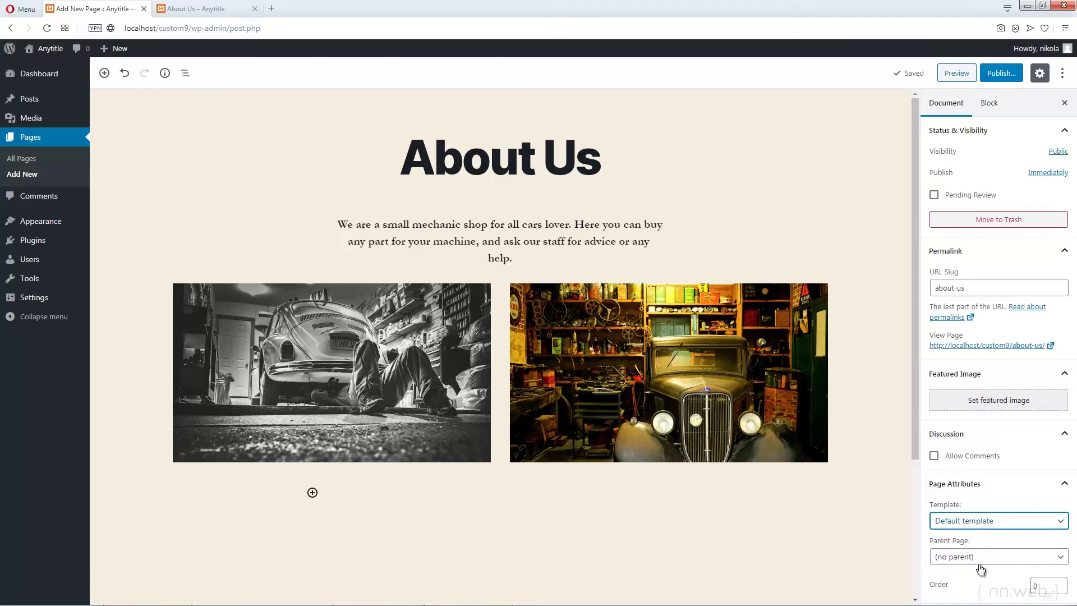